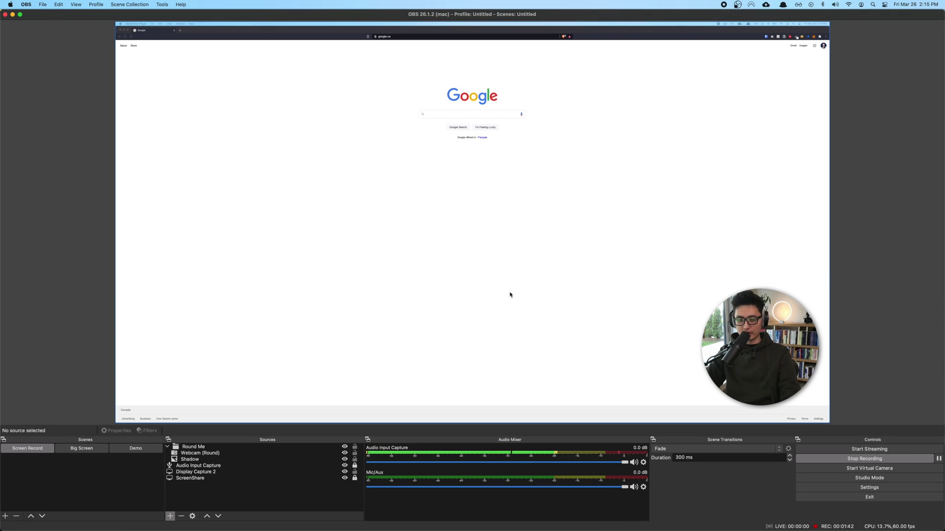
# - Add a new scene named 'Round Webcam Youtube' from the Scenes panel
pyautogui.rightClick(97, 468)
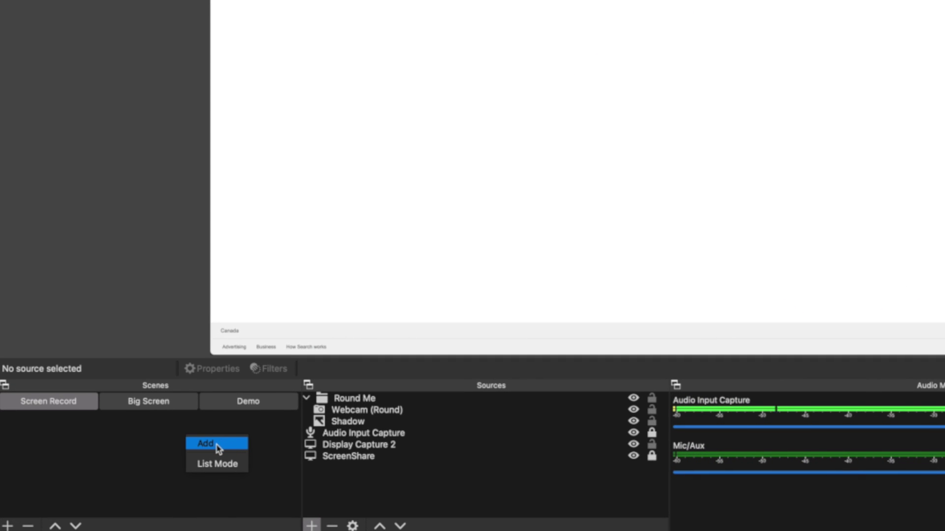
pyautogui.click(206, 444)
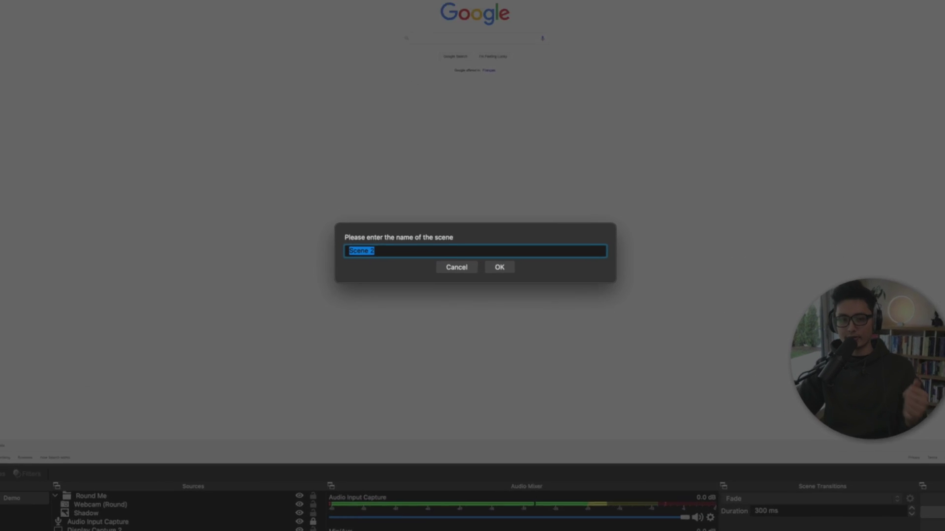
pyautogui.write('Round Webcam Youtube')
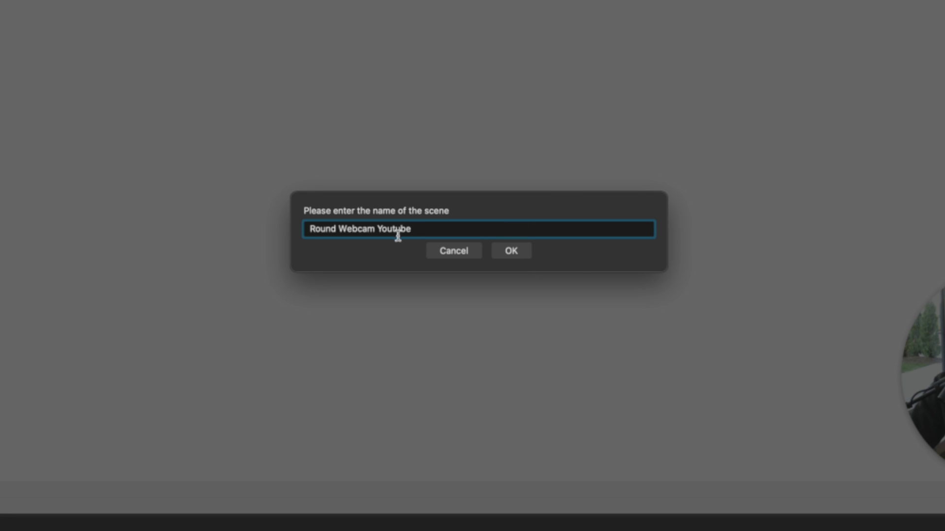
pyautogui.press('Return')
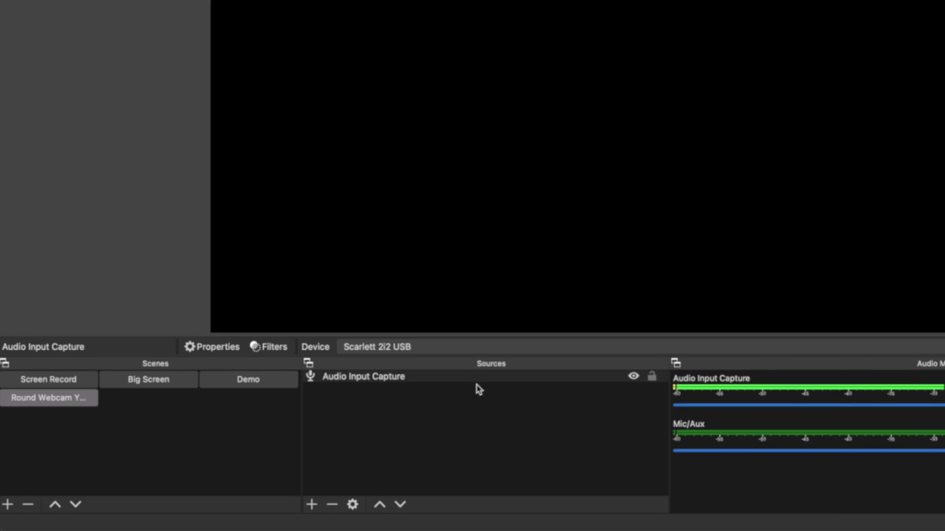
# - Add the existing Display Capture source to the scene
pyautogui.click(312, 505)
pyautogui.click(368, 347)
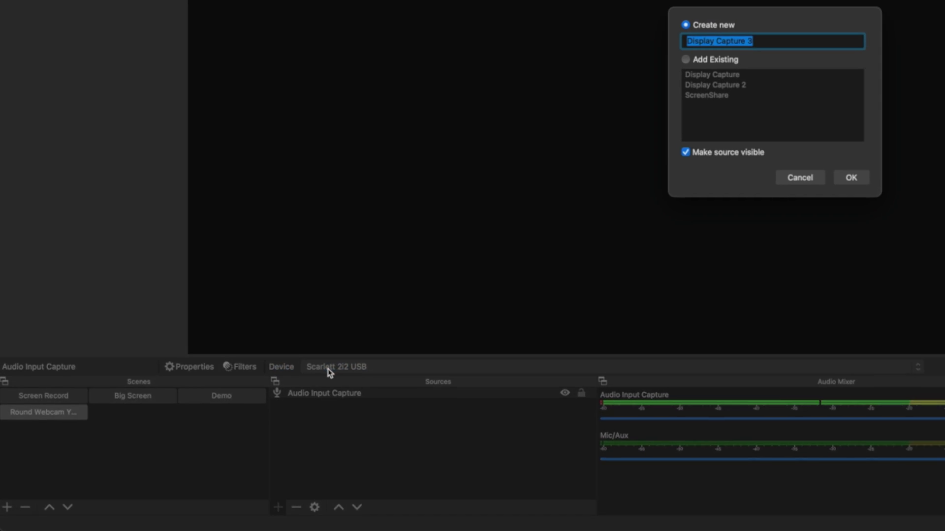
pyautogui.click(792, 10)
pyautogui.doubleClick(431, 253)
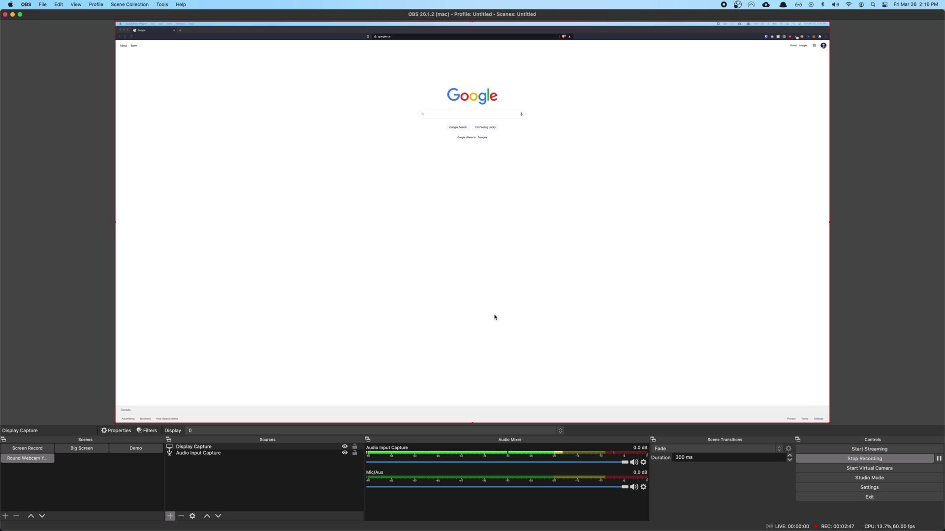
# - Add a Video Capture Device webcam and place it in the bottom-right corner
pyautogui.click(170, 517)
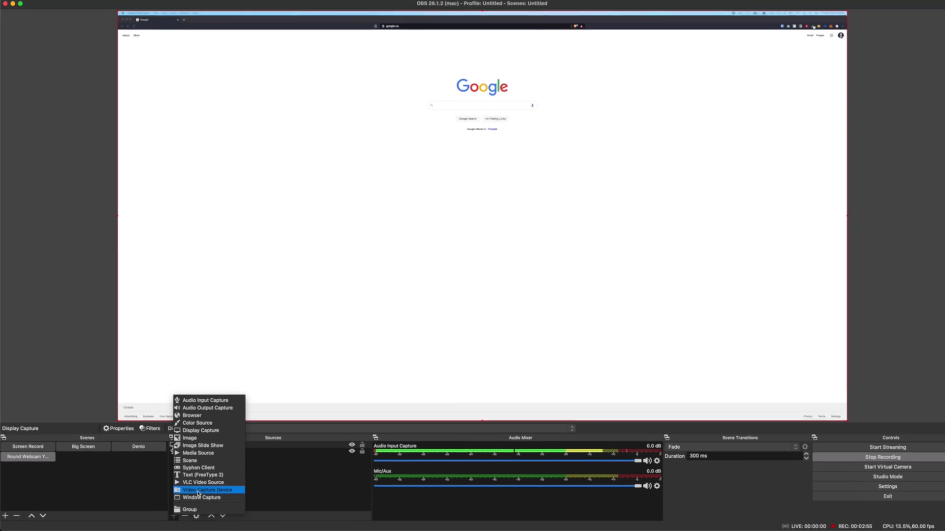
pyautogui.click(355, 458)
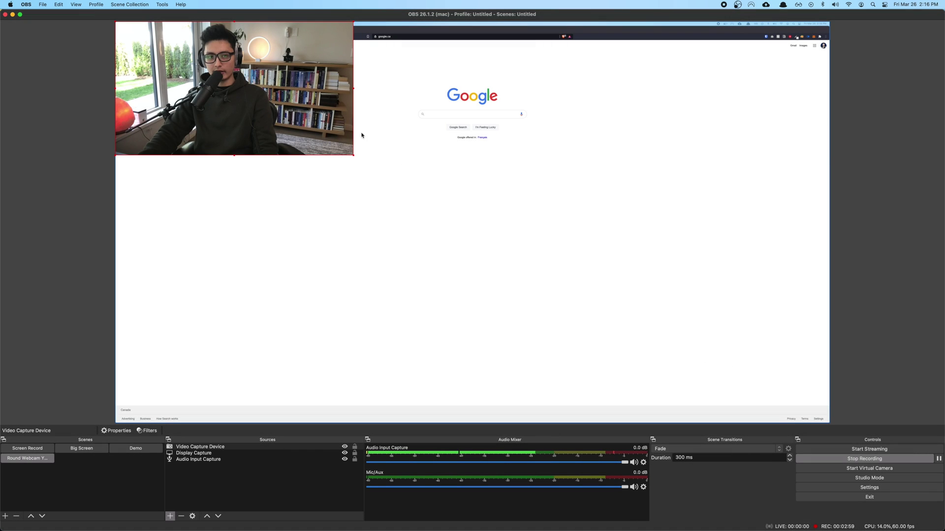
pyautogui.moveTo(271, 104); pyautogui.dragTo(736, 345)
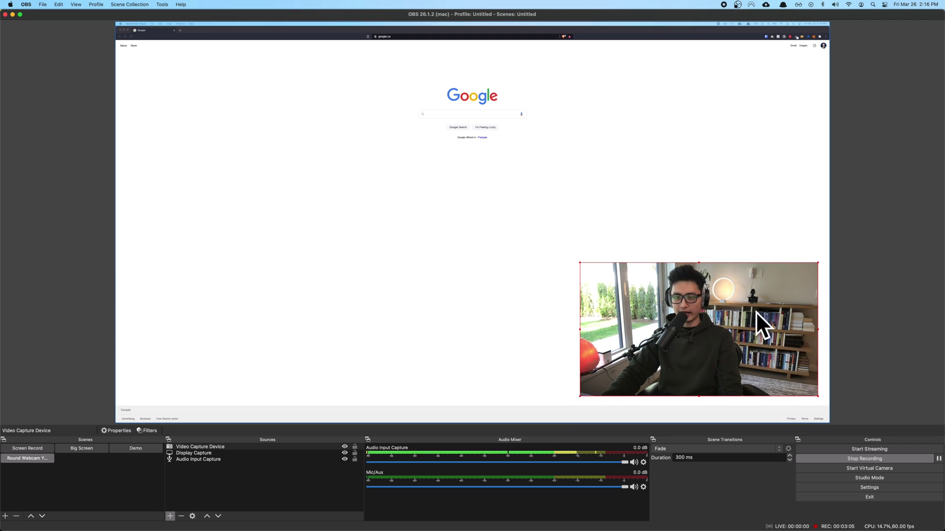
pyautogui.moveTo(699, 312); pyautogui.dragTo(684, 314)
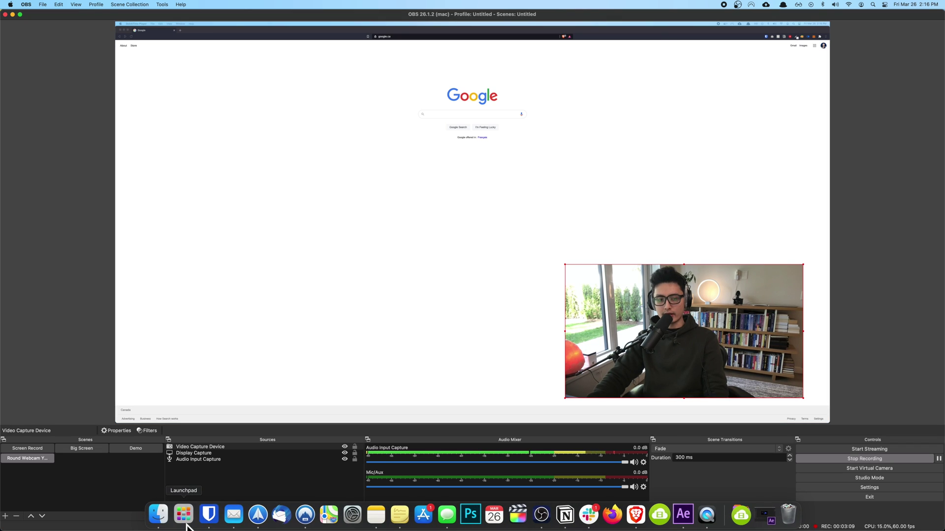
# - Open the OBS WEBCAM FILTERS folder in Finder and preview both circle PNGs, then return to OBS
pyautogui.click(160, 514)
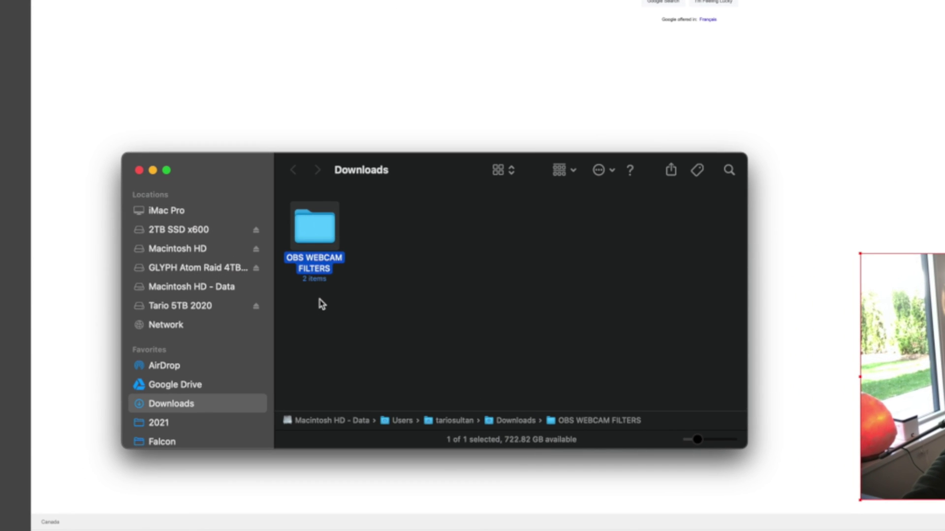
pyautogui.doubleClick(296, 268)
pyautogui.click(387, 283)
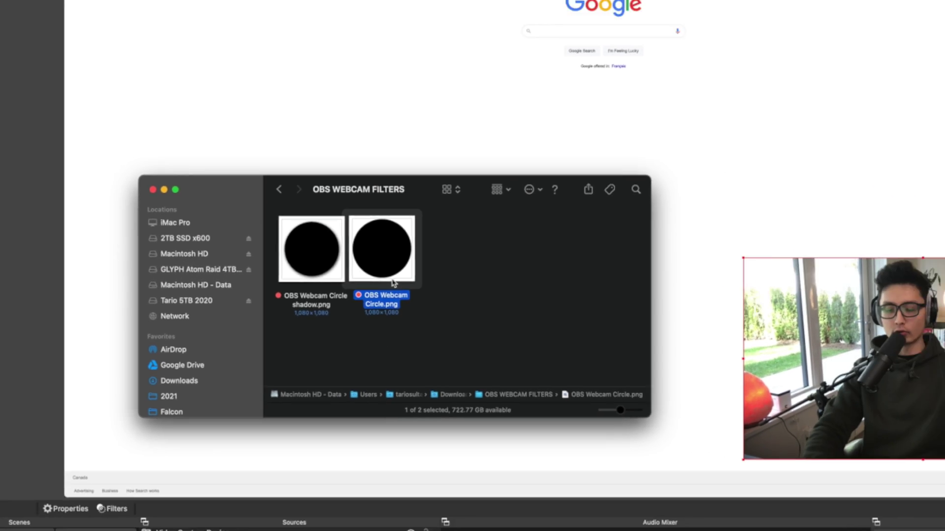
pyautogui.press('space')
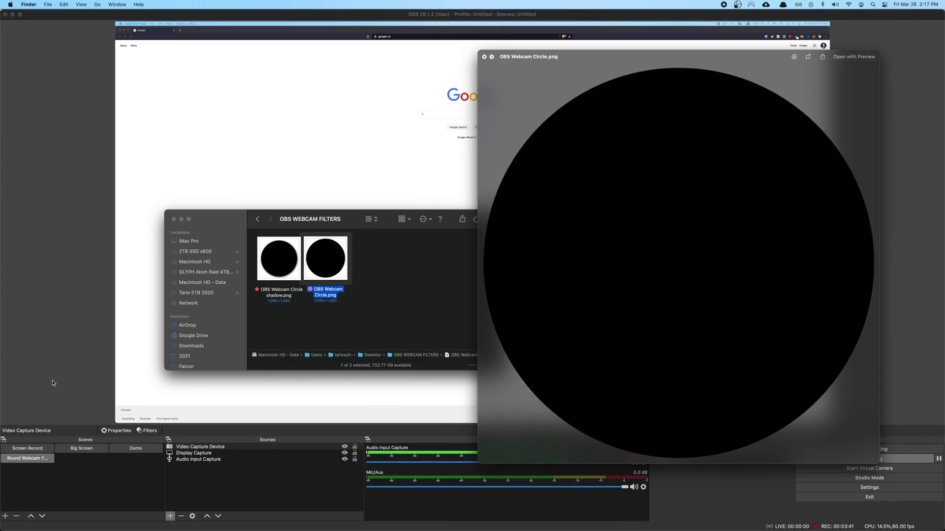
pyautogui.press('Left')
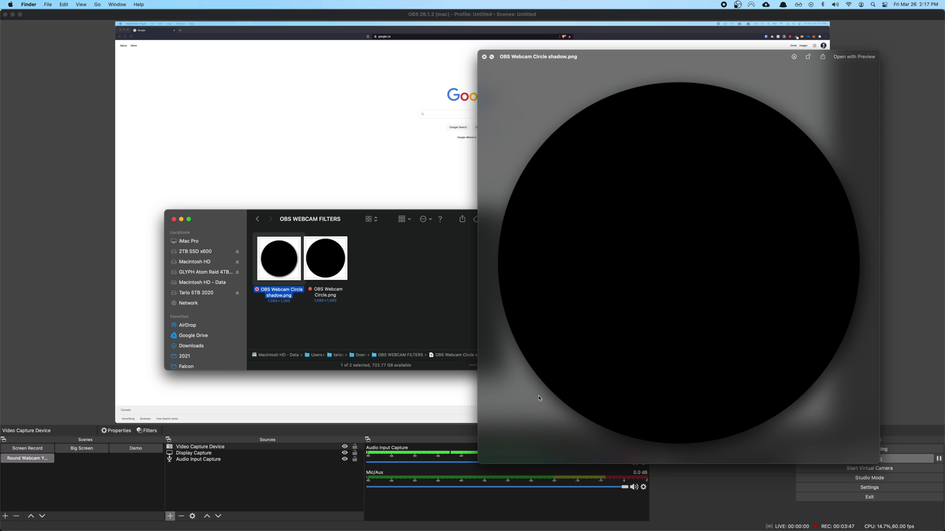
pyautogui.press('Right')
pyautogui.press('space')
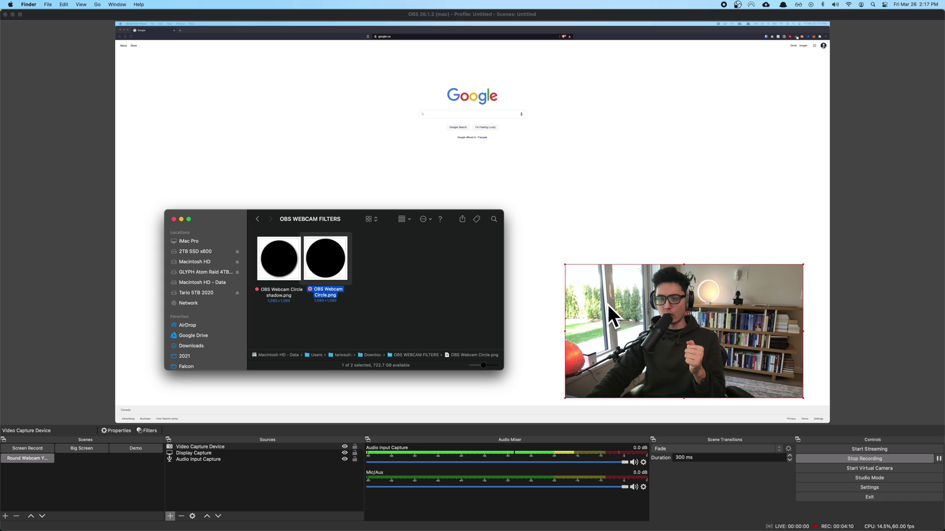
pyautogui.click(190, 448)
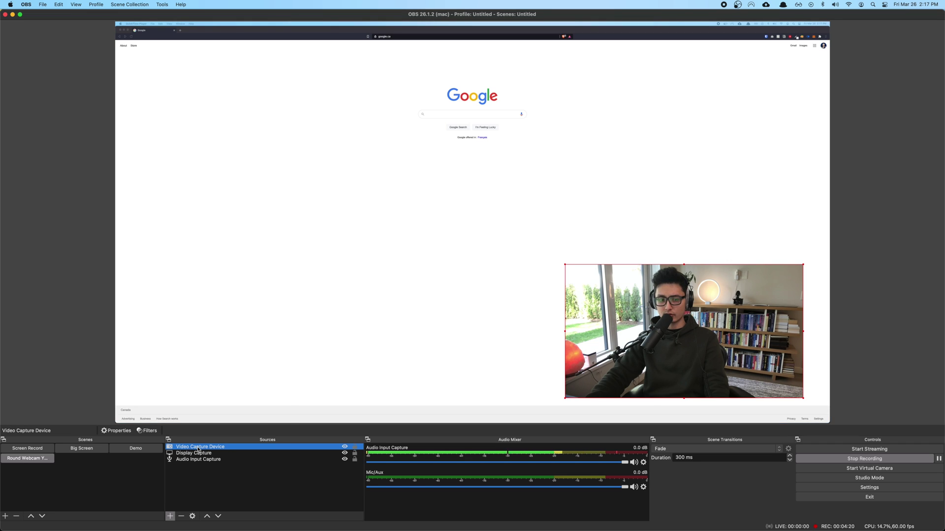
# - Rename the Video Capture Device source to 'Webcam' and open its Filters window
pyautogui.rightClick(198, 449)
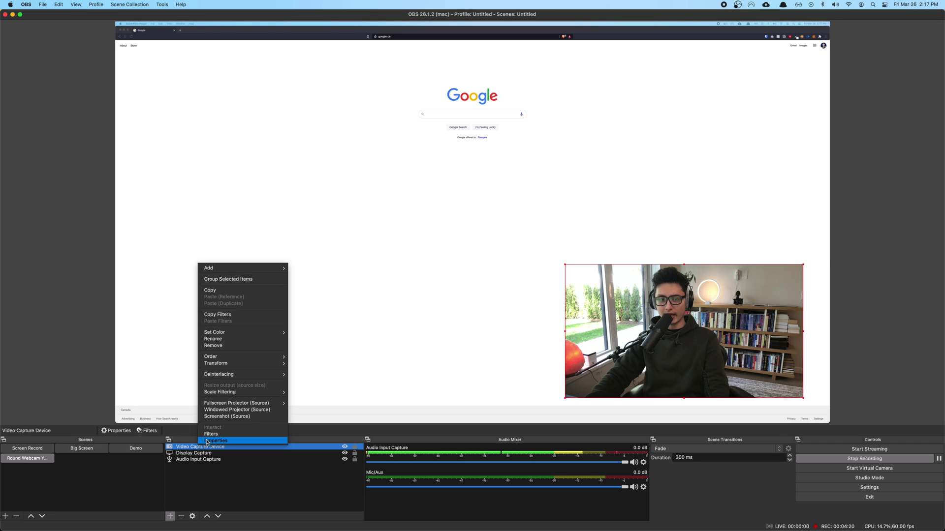
pyautogui.click(216, 340)
pyautogui.write('We')
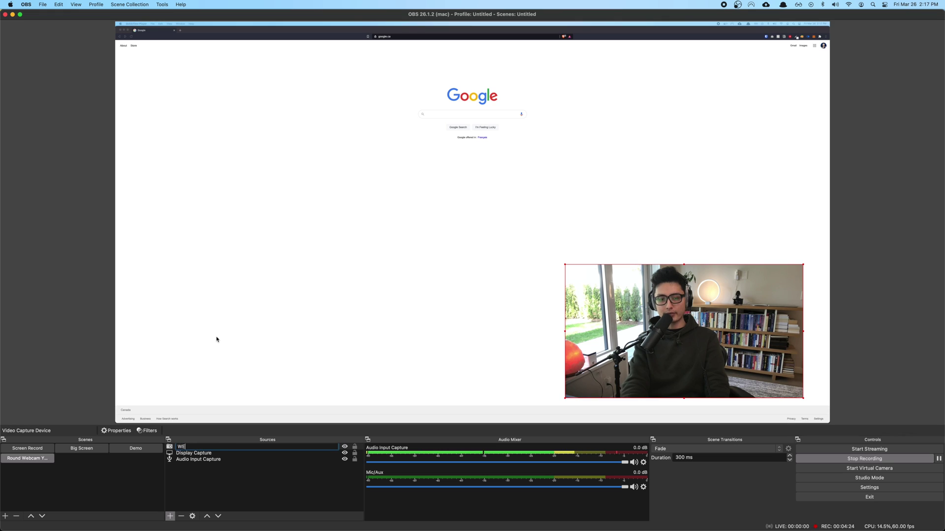
pyautogui.write('bcam')
pyautogui.press('Return')
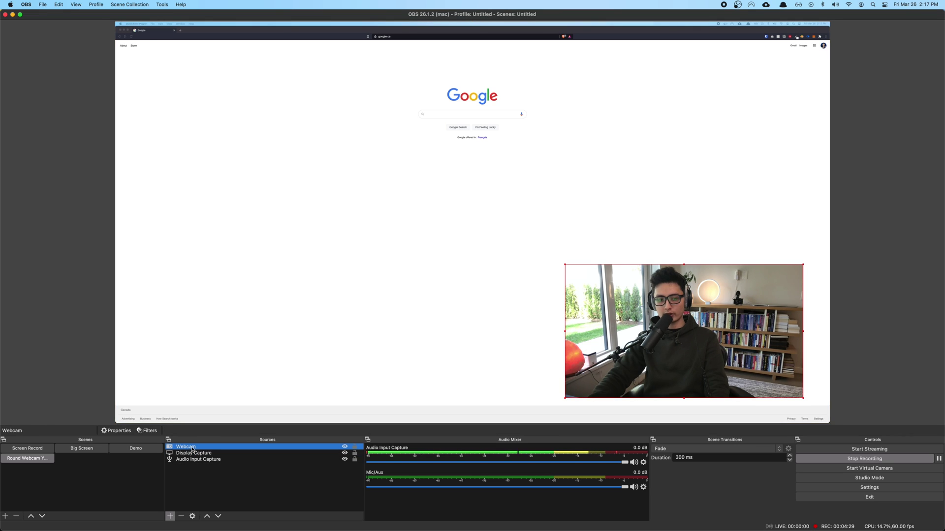
pyautogui.rightClick(193, 448)
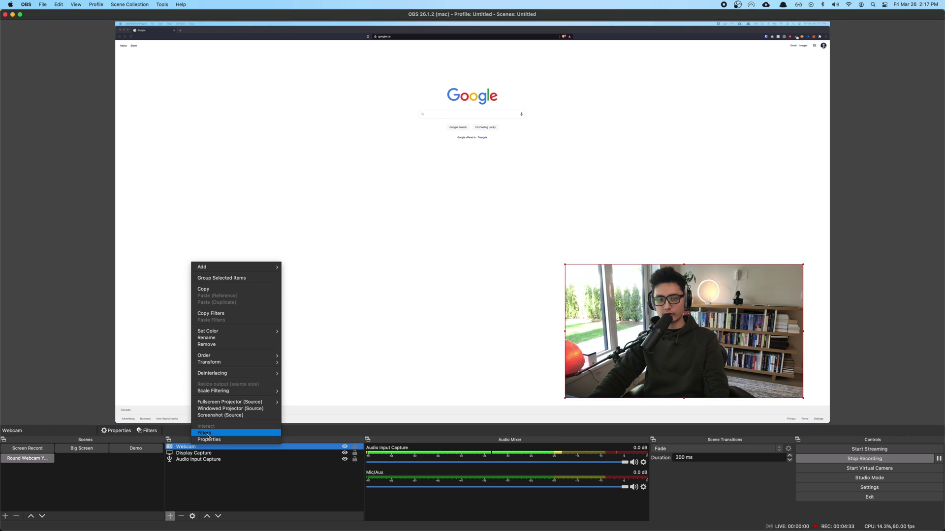
pyautogui.click(207, 434)
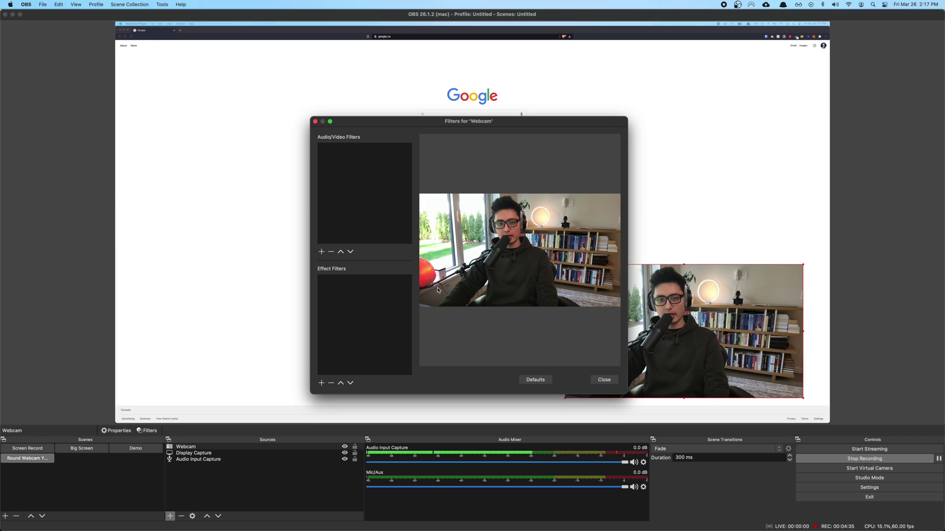
# - Add an Image Mask/Blend effect filter named 'Round' and browse for its mask image
pyautogui.click(321, 383)
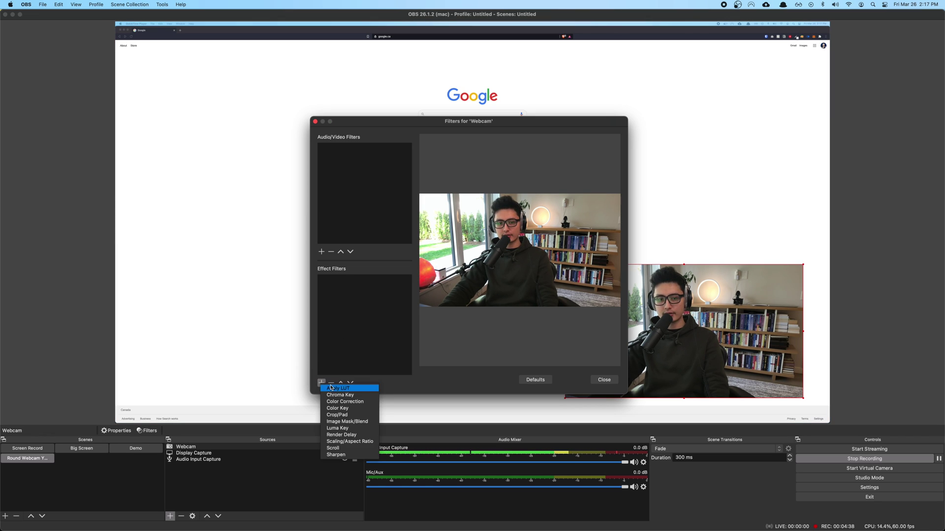
pyautogui.click(347, 422)
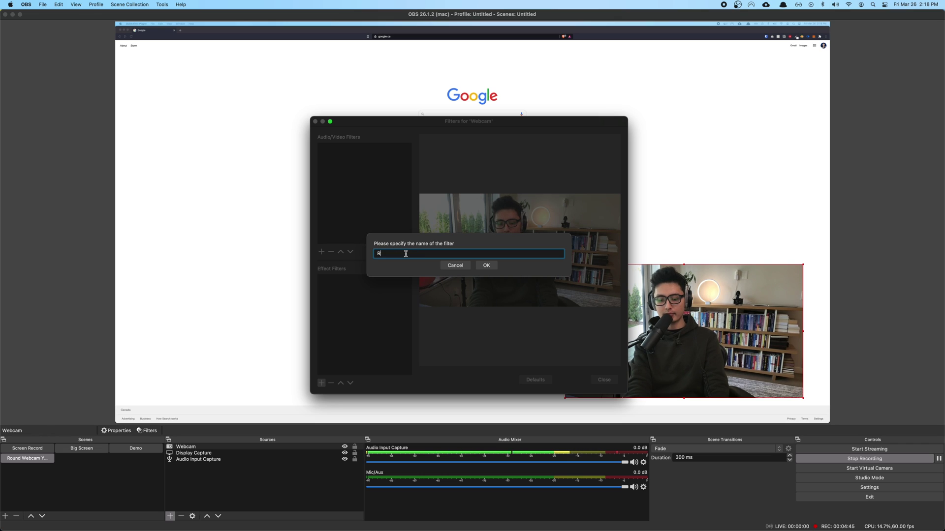
pyautogui.press('Return')
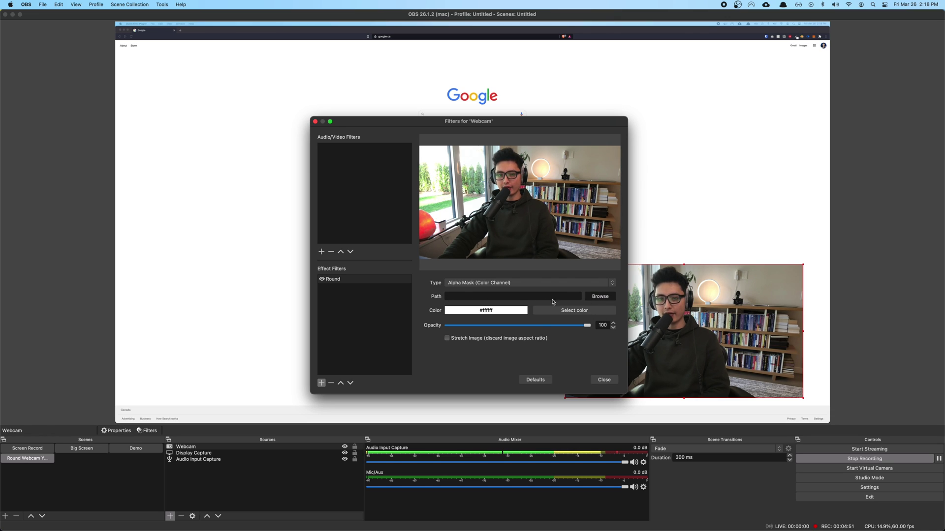
pyautogui.click(593, 298)
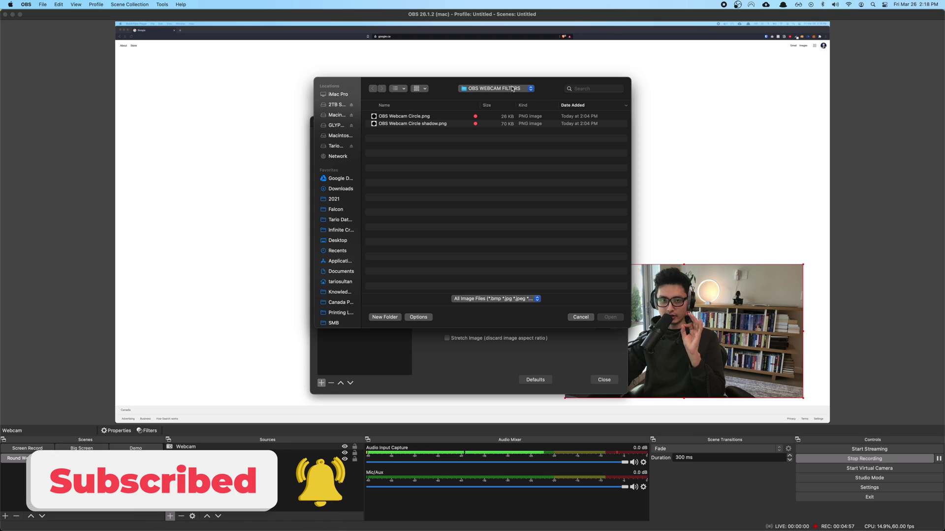
# - Load OBS Webcam Circle.png as the Round mask using the alpha channel
pyautogui.click(411, 117)
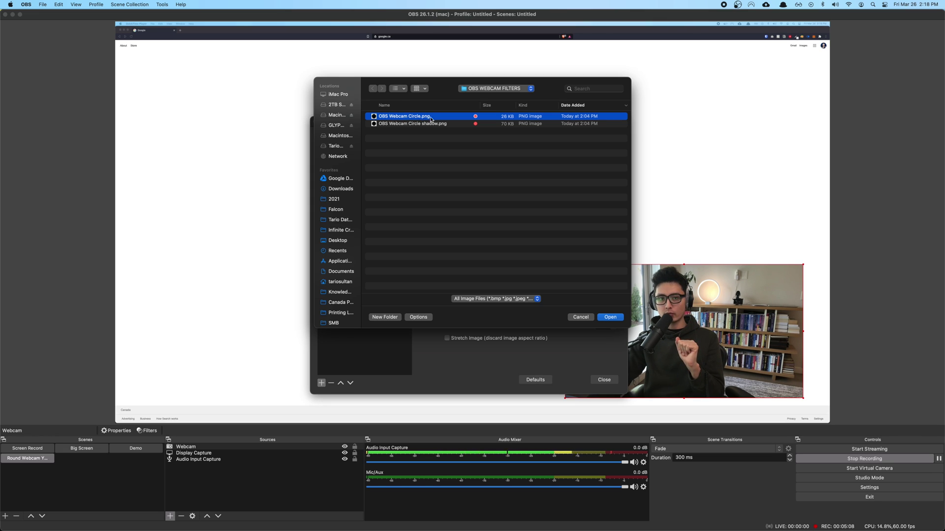
pyautogui.click(610, 318)
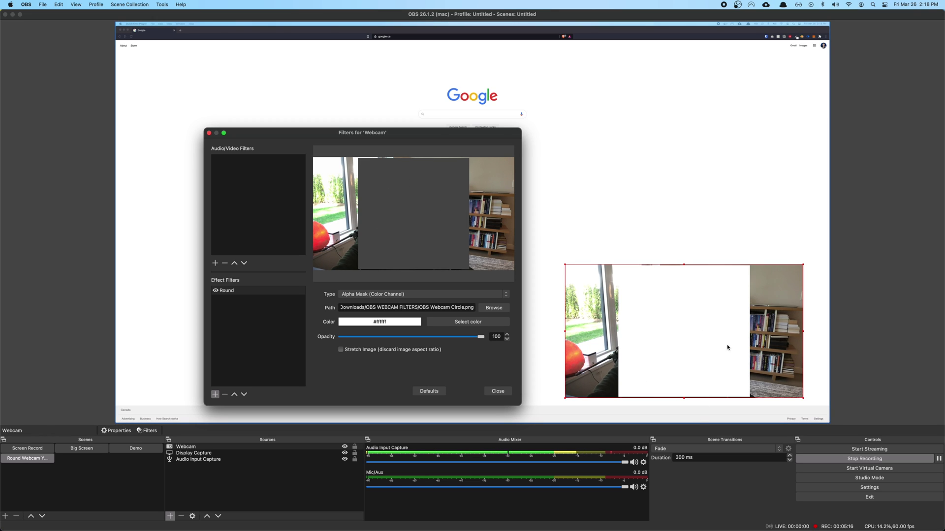
pyautogui.click(348, 298)
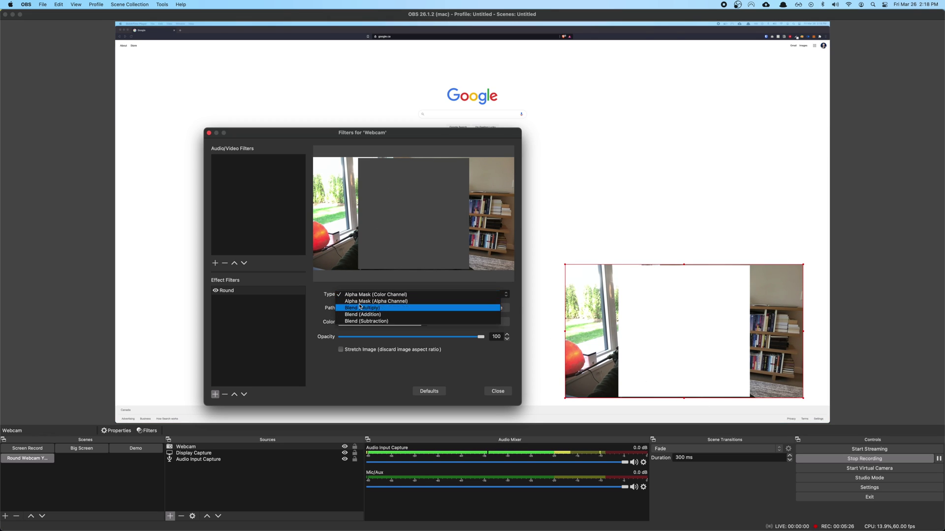
pyautogui.click(388, 302)
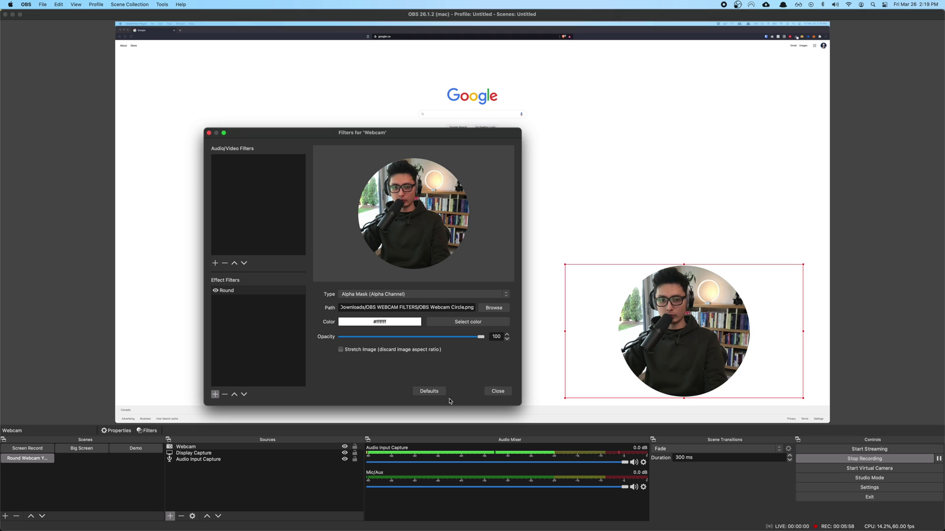
# - Close the filters, enlarge the round webcam and snap it to the right edge
pyautogui.click(498, 391)
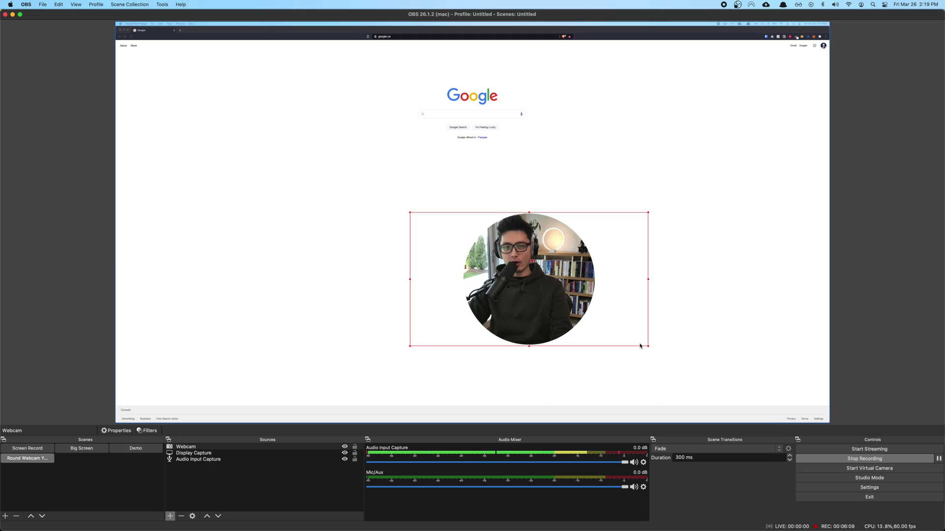
pyautogui.moveTo(650, 347); pyautogui.dragTo(742, 366)
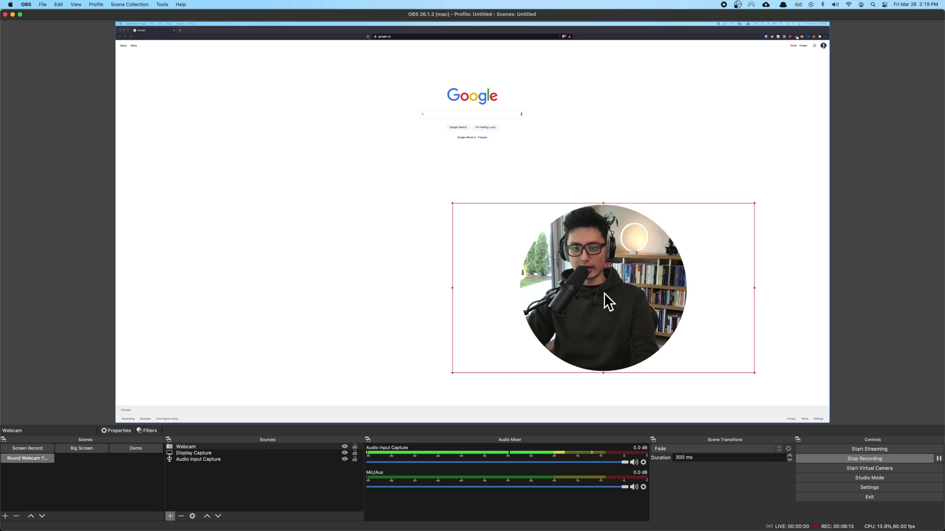
pyautogui.moveTo(604, 293); pyautogui.dragTo(683, 299)
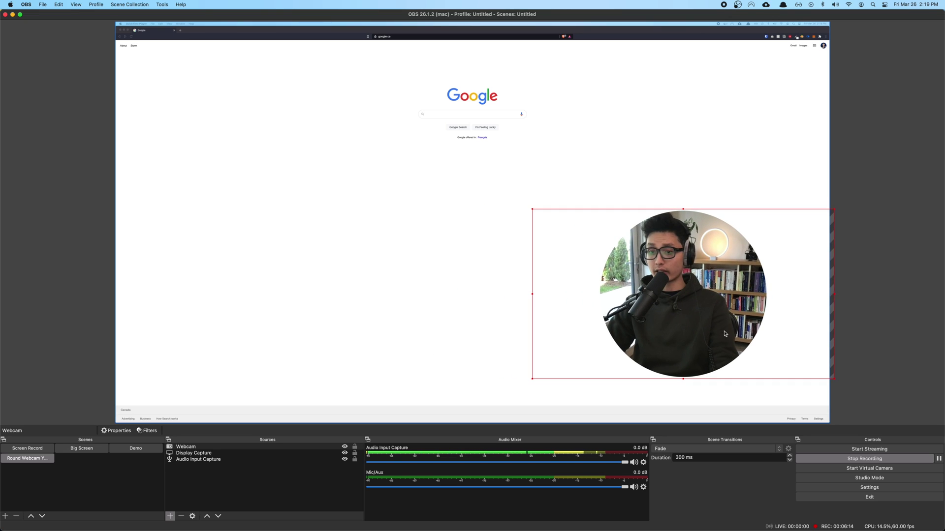
# - Add an Image source named 'Round Shadow'
pyautogui.click(171, 516)
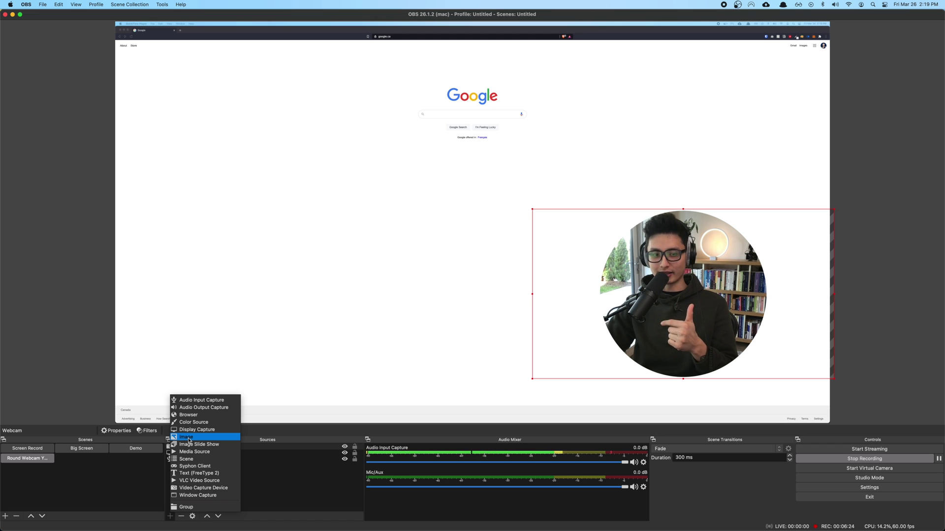
pyautogui.click(188, 437)
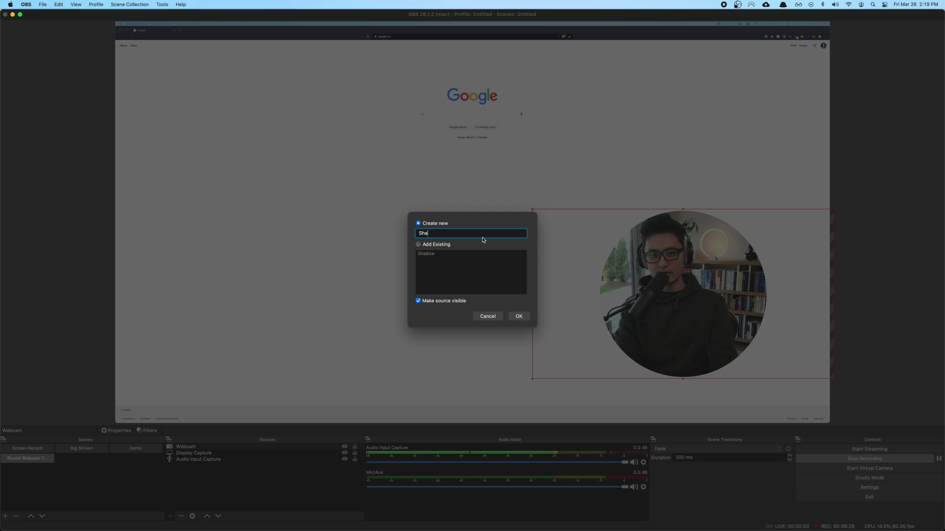
pyautogui.write('Round Shadow')
pyautogui.press('Return')
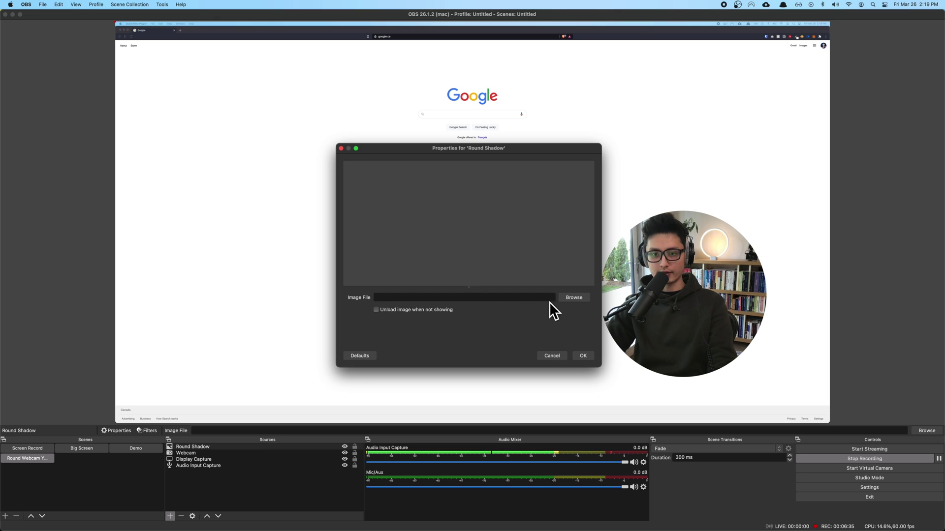
# - Set Round Shadow's image to OBS Webcam Circle shadow.png and move it toward the preview centre
pyautogui.click(571, 298)
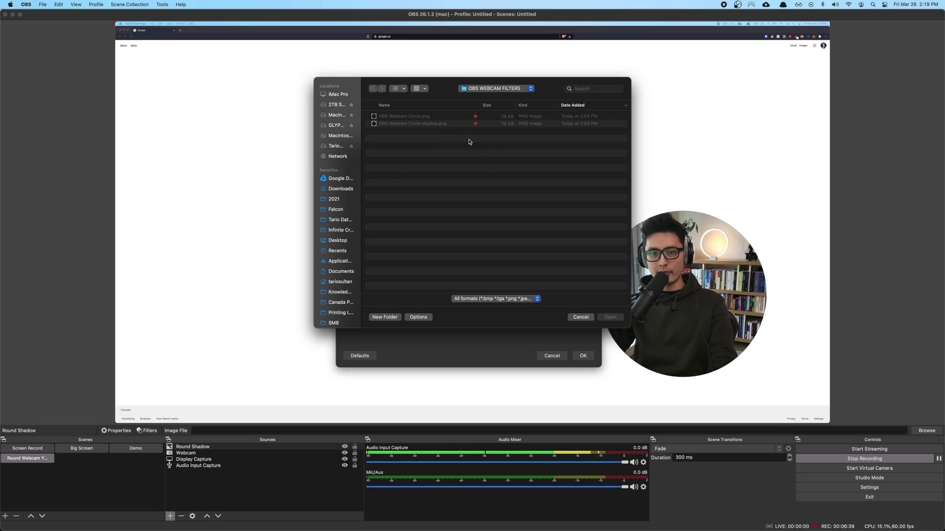
pyautogui.click(443, 123)
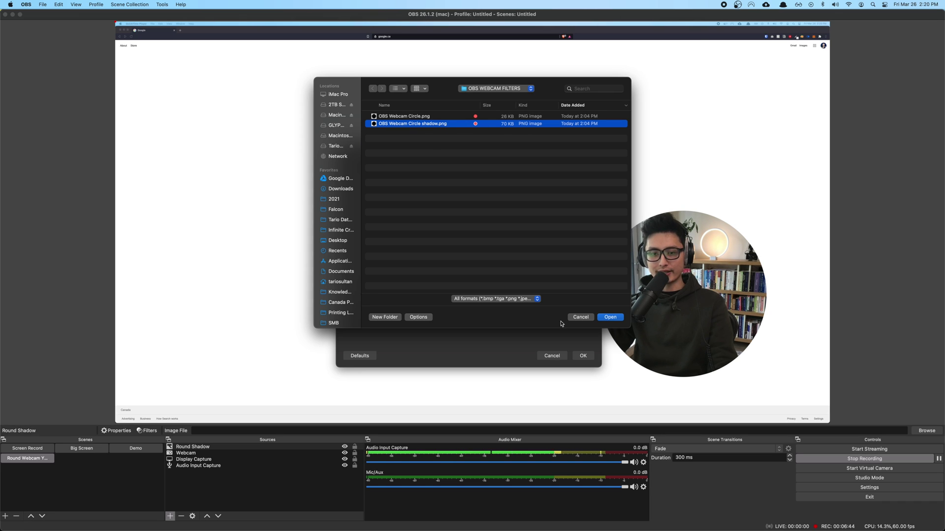
pyautogui.click(610, 318)
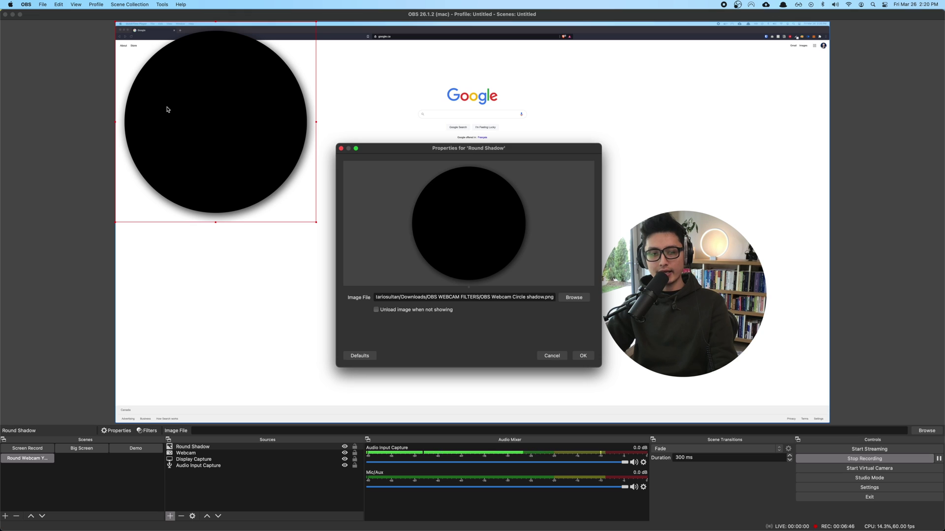
pyautogui.moveTo(169, 105); pyautogui.dragTo(183, 143)
pyautogui.doubleClick(215, 201)
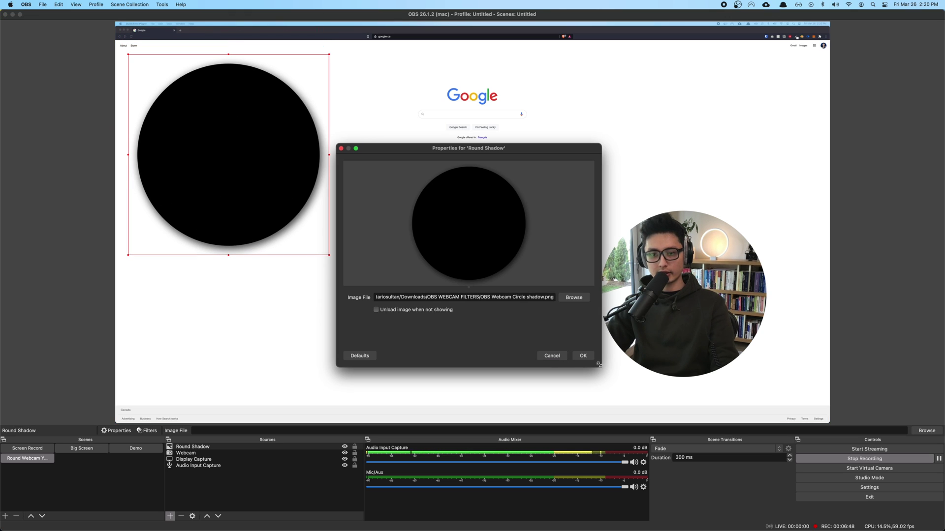
pyautogui.click(582, 355)
pyautogui.moveTo(282, 148); pyautogui.dragTo(398, 238)
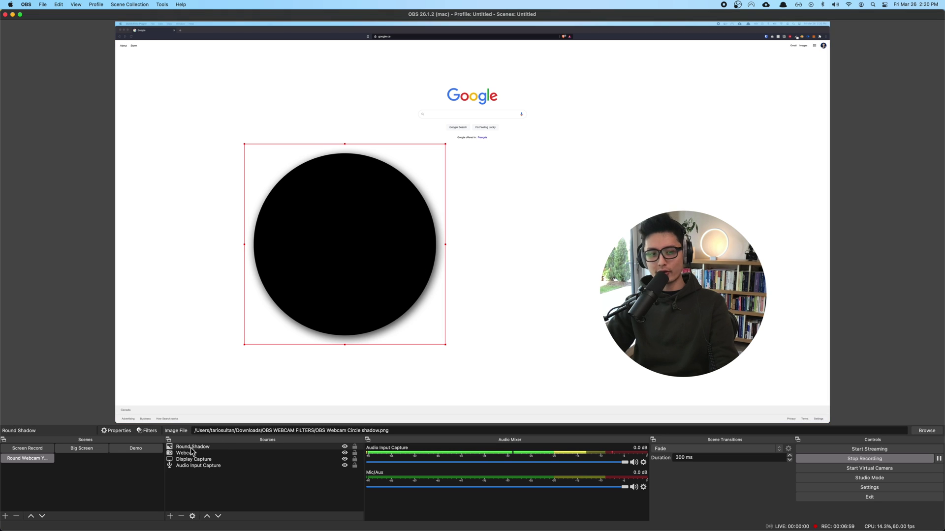
# - Stack Webcam above Round Shadow, then move and resize the shadow circle behind the webcam
pyautogui.click(199, 448)
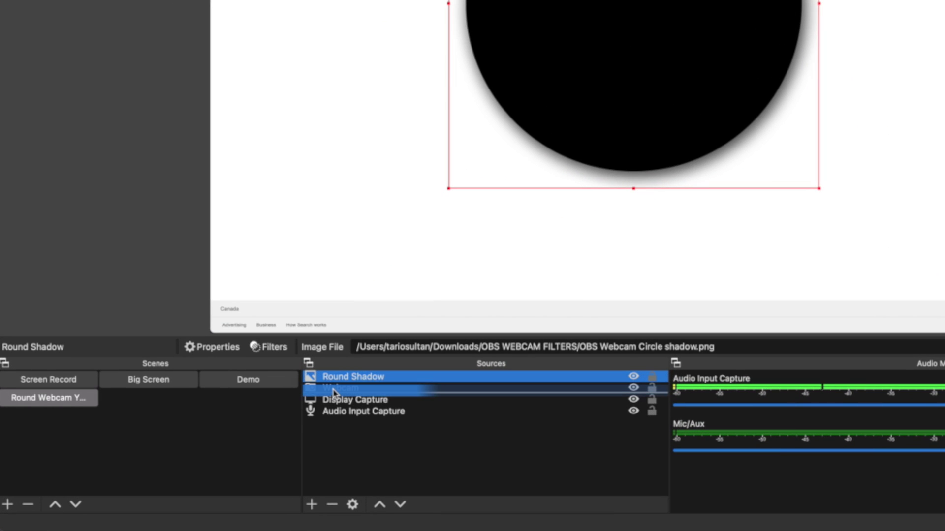
pyautogui.moveTo(334, 393); pyautogui.dragTo(336, 374)
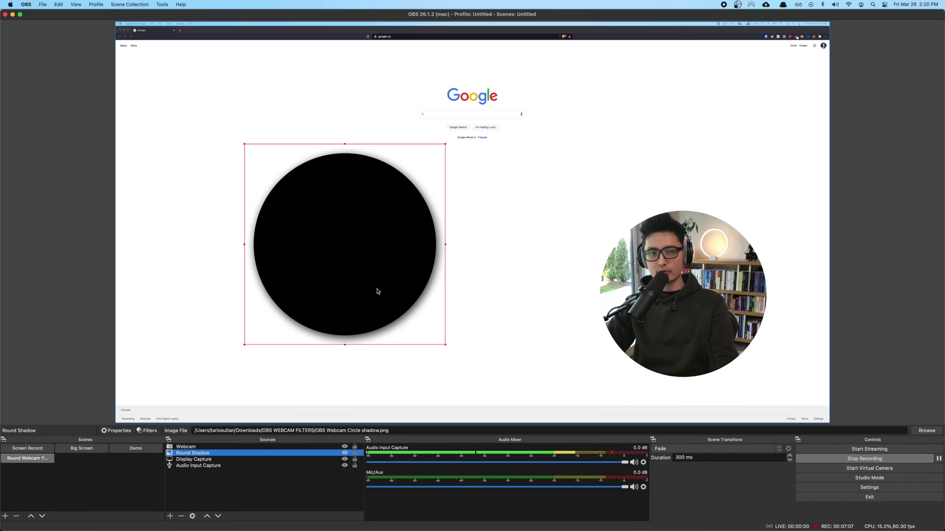
pyautogui.moveTo(348, 270); pyautogui.dragTo(684, 321)
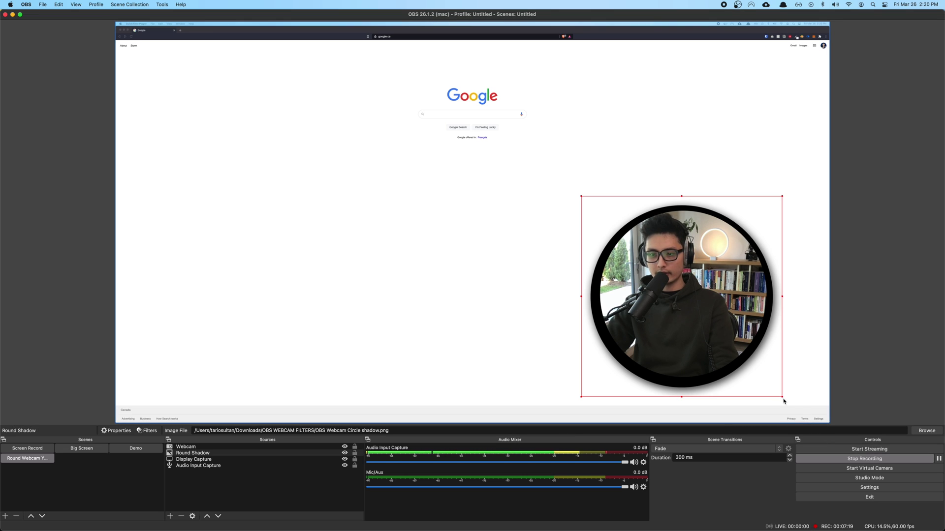
pyautogui.moveTo(784, 401); pyautogui.dragTo(774, 383)
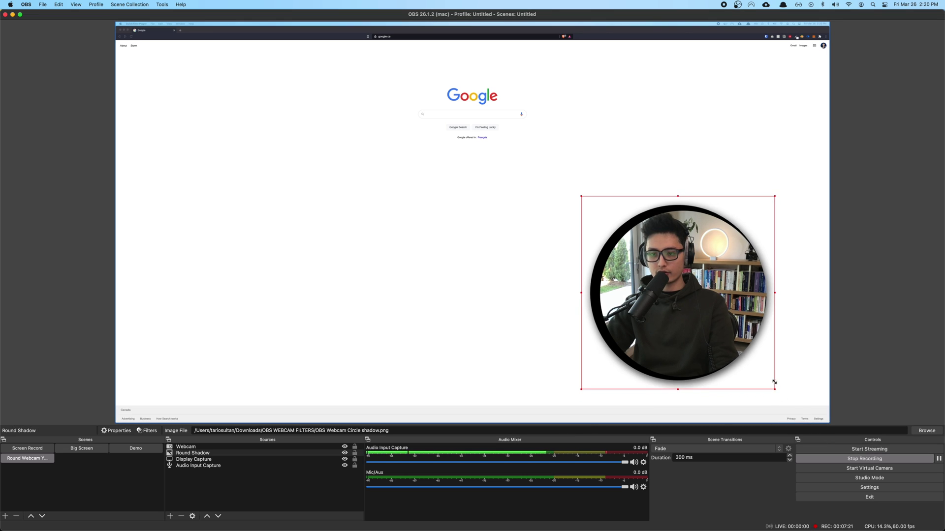
pyautogui.moveTo(579, 198); pyautogui.dragTo(588, 203)
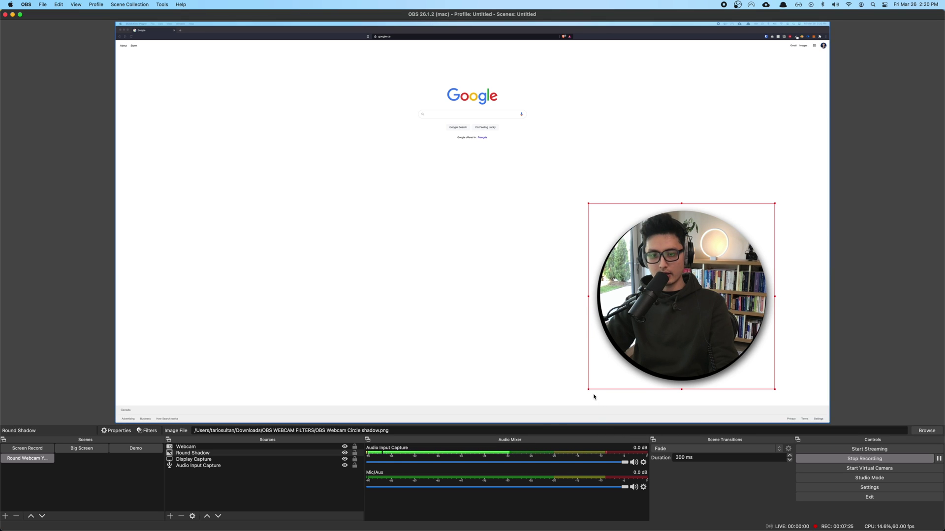
pyautogui.moveTo(588, 389); pyautogui.dragTo(592, 384)
pyautogui.moveTo(775, 384)
pyautogui.mouseDown()
pyautogui.moveTo(780, 392)
pyautogui.moveTo(774, 374)
pyautogui.mouseUp()
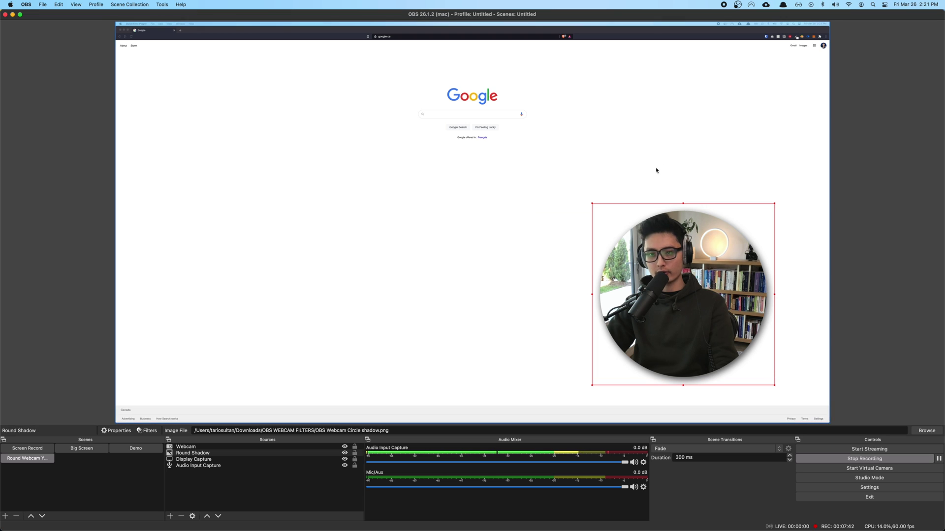
# - Group Webcam and Round Shadow into a group named 'Round Webcam + Shadow'
pyautogui.click(204, 455)
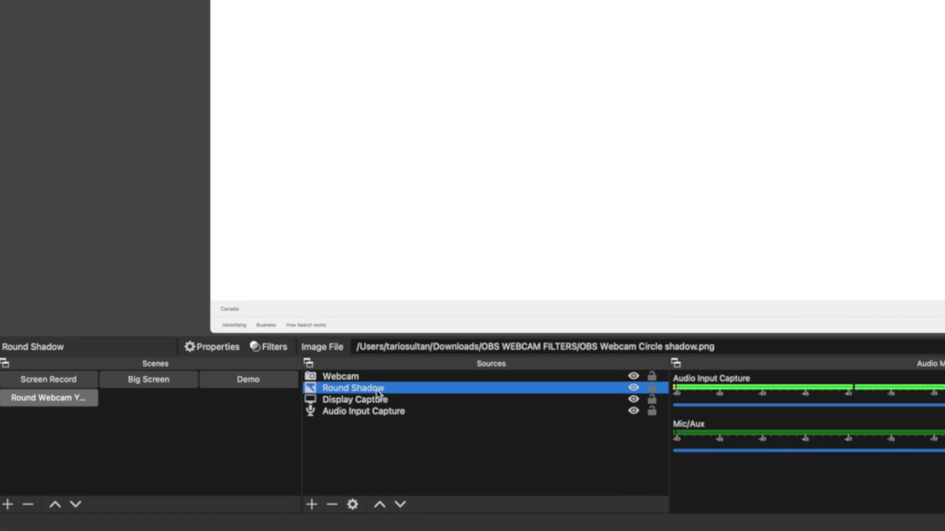
pyautogui.keyDown('shift'); pyautogui.click(348, 380); pyautogui.keyUp('shift')
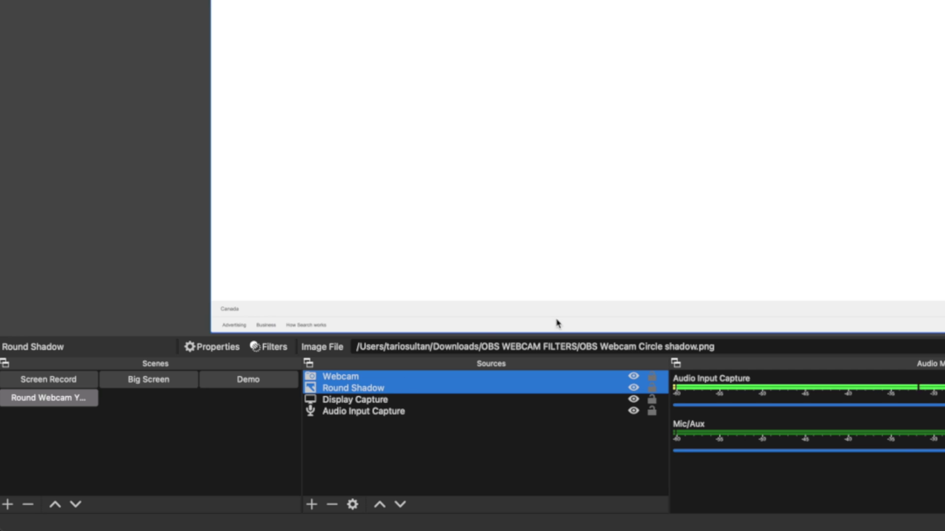
pyautogui.rightClick(399, 387)
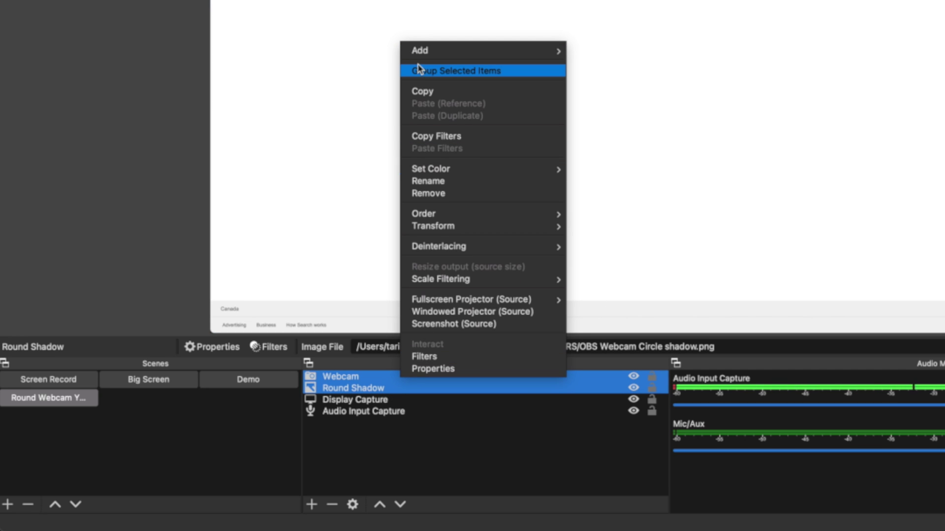
pyautogui.click(487, 72)
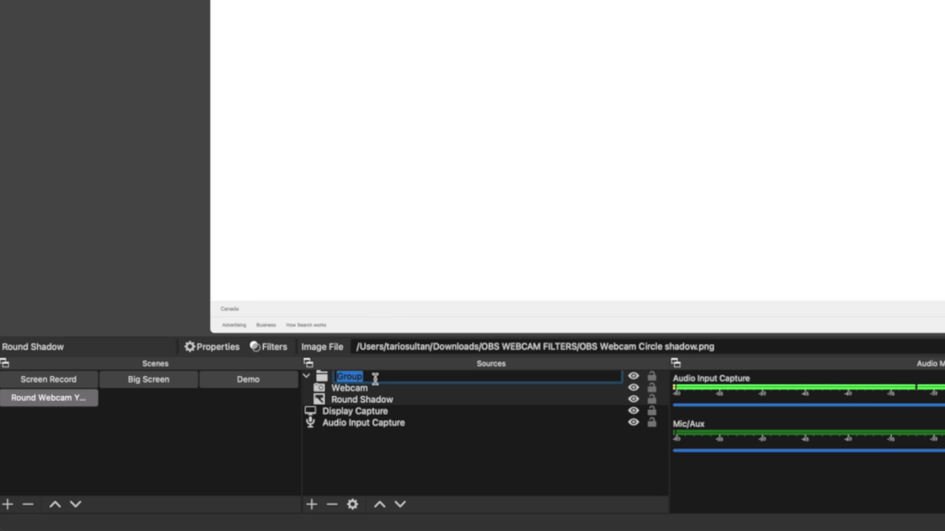
pyautogui.write('Round Webcam +')
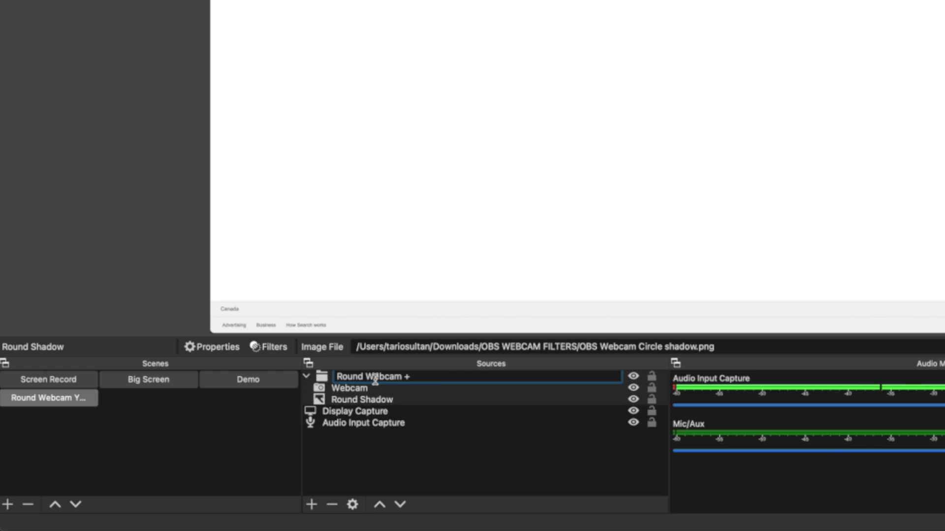
pyautogui.write(' Shadow')
pyautogui.press('Return')
# - Collapse the group in the source list and move it to the lower left
pyautogui.click(340, 380)
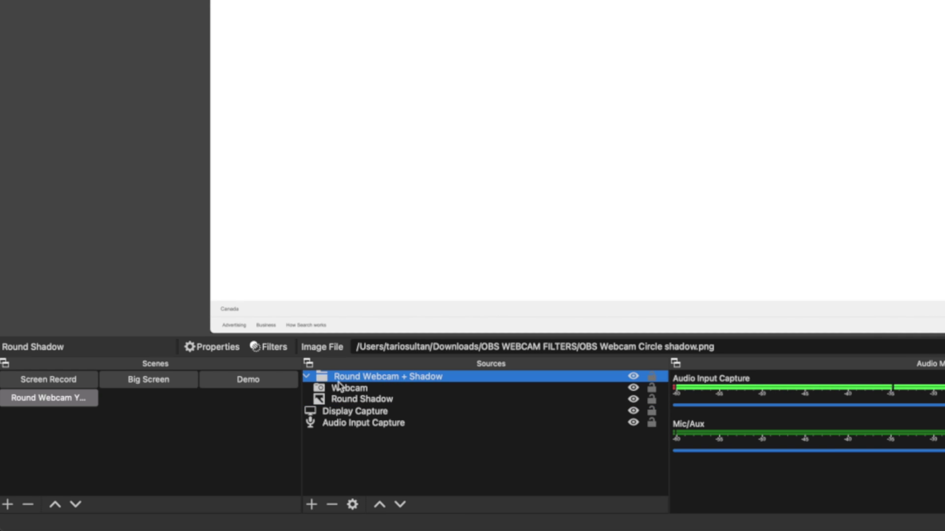
pyautogui.click(307, 377)
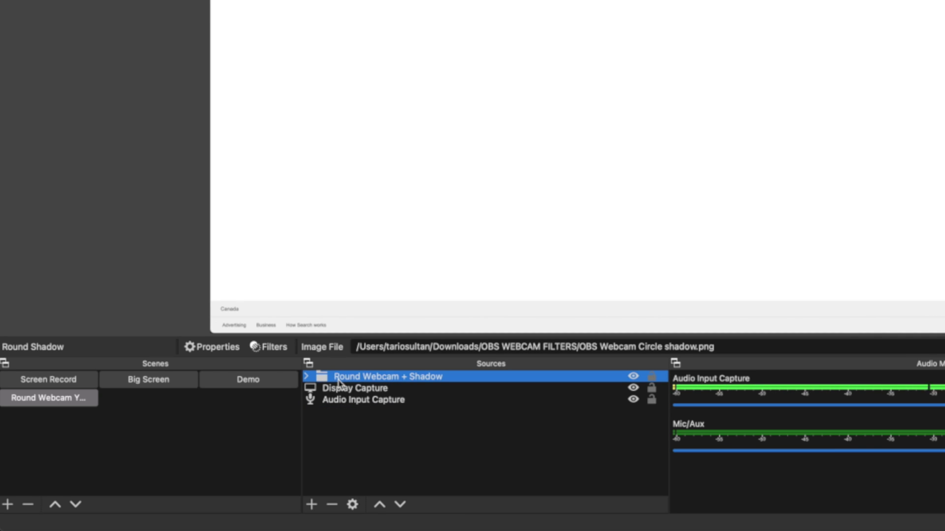
pyautogui.click(302, 377)
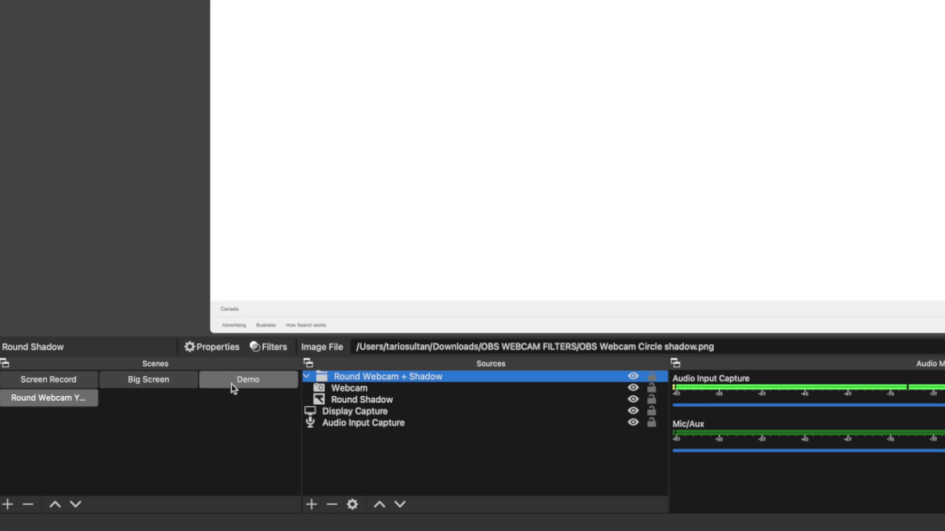
pyautogui.click(307, 377)
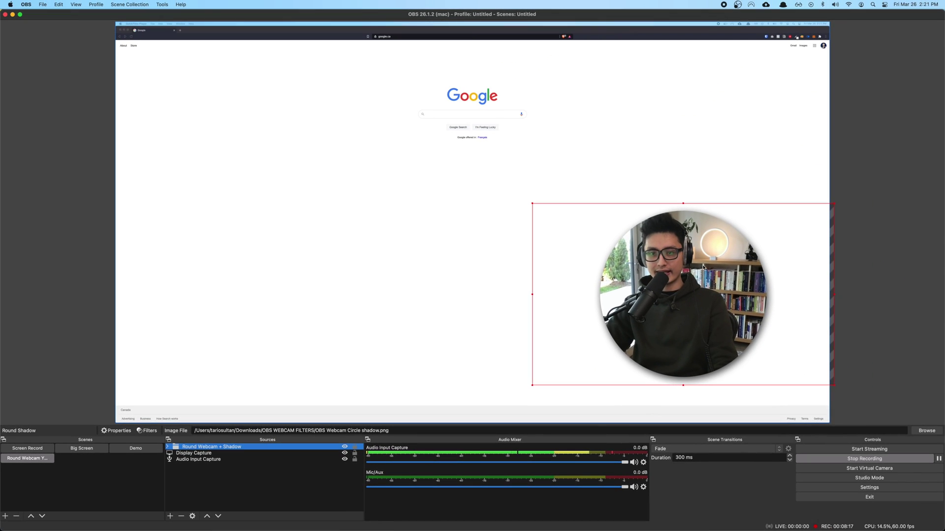
pyautogui.moveTo(696, 271); pyautogui.dragTo(290, 332)
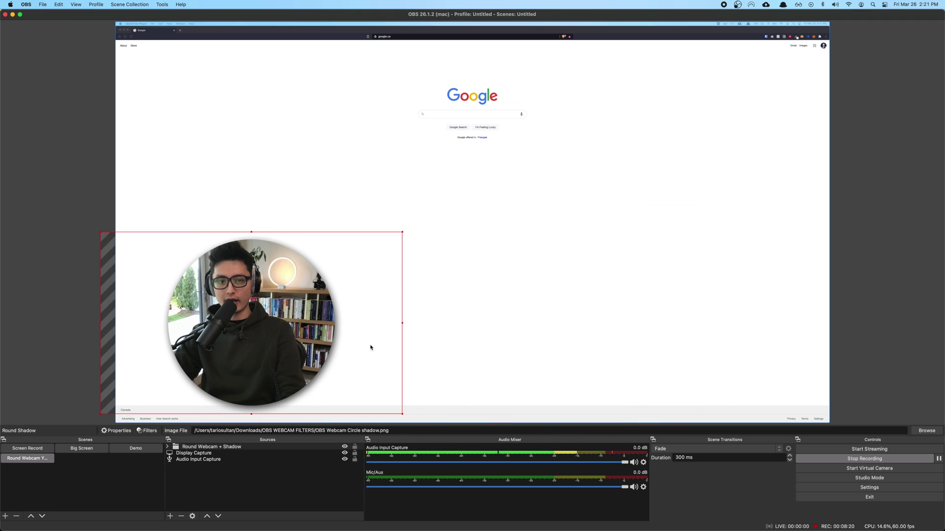
# - Move the Round Webcam + Shadow group to the lower-right of the preview
pyautogui.moveTo(371, 348); pyautogui.dragTo(751, 309)
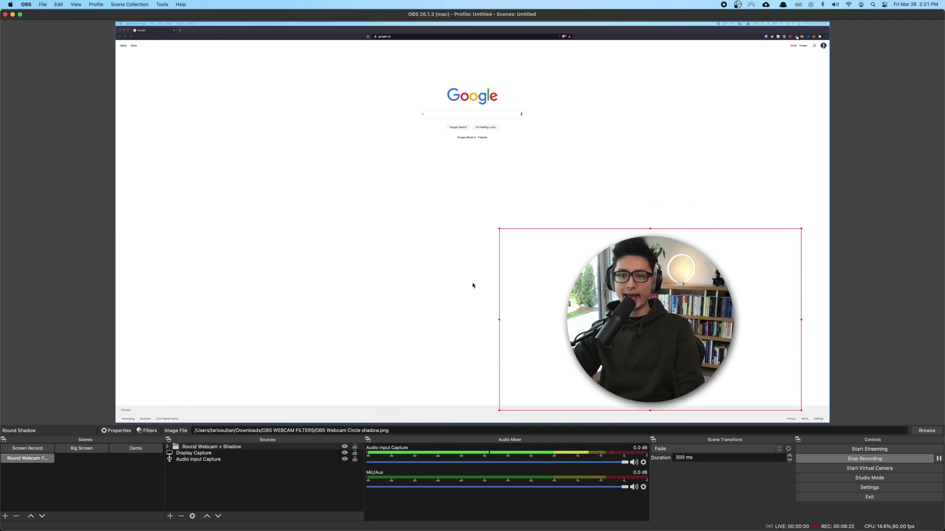